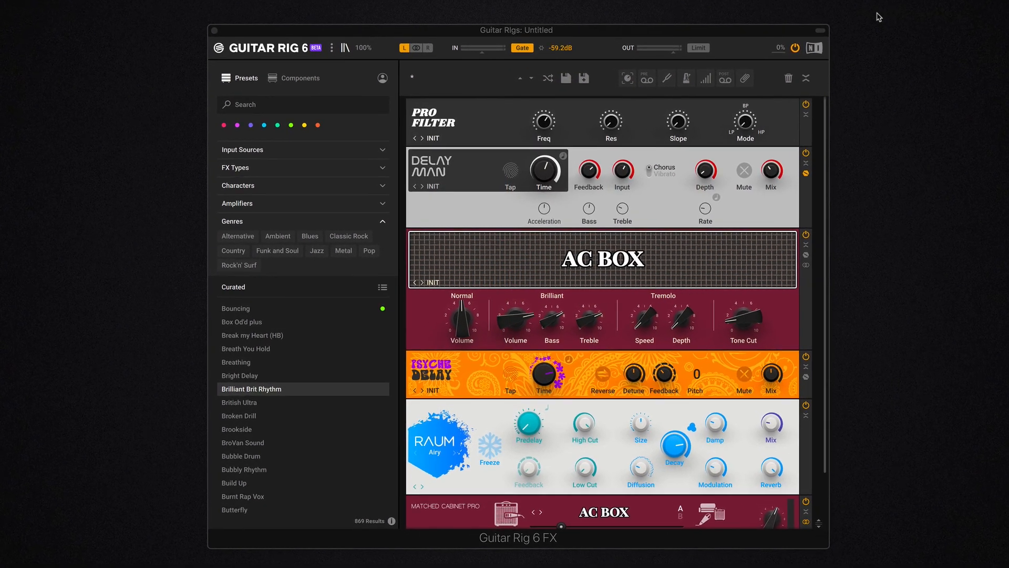
# Step: Set the Fire Breather amplifier's gain to 46 %
pyautogui.scroll(-3, 681, 210)
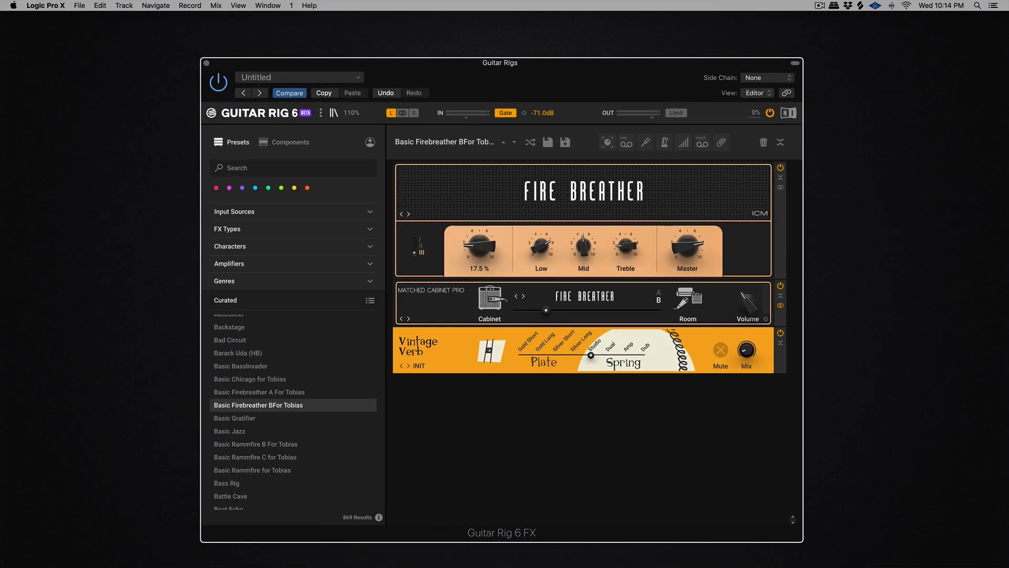
pyautogui.moveTo(480, 246); pyautogui.dragTo(406, 303)
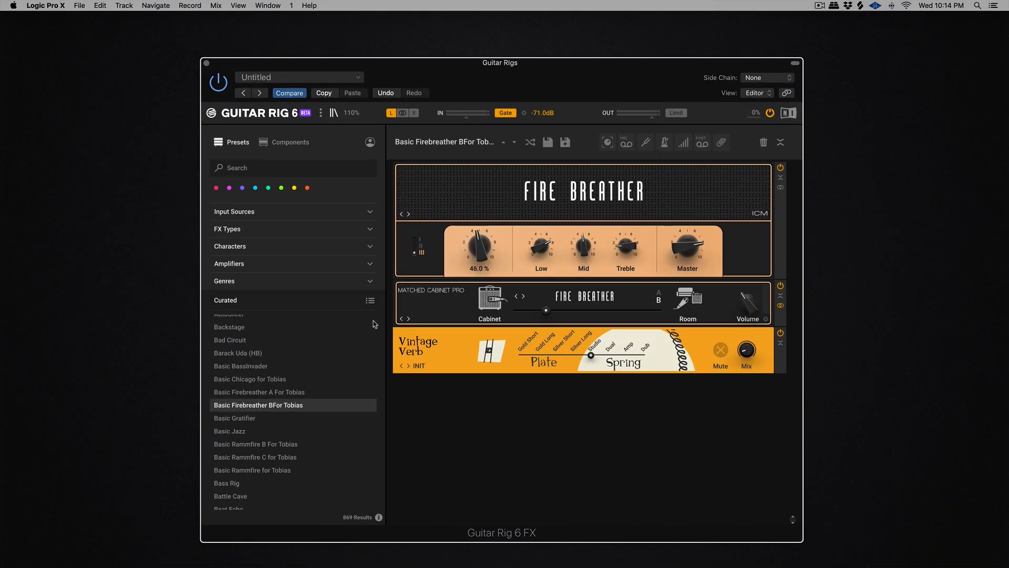
# Step: Load the Bad Circuit preset and move the Equalizer Shelving's low-frequency point higher in frequency and level
pyautogui.click(257, 341)
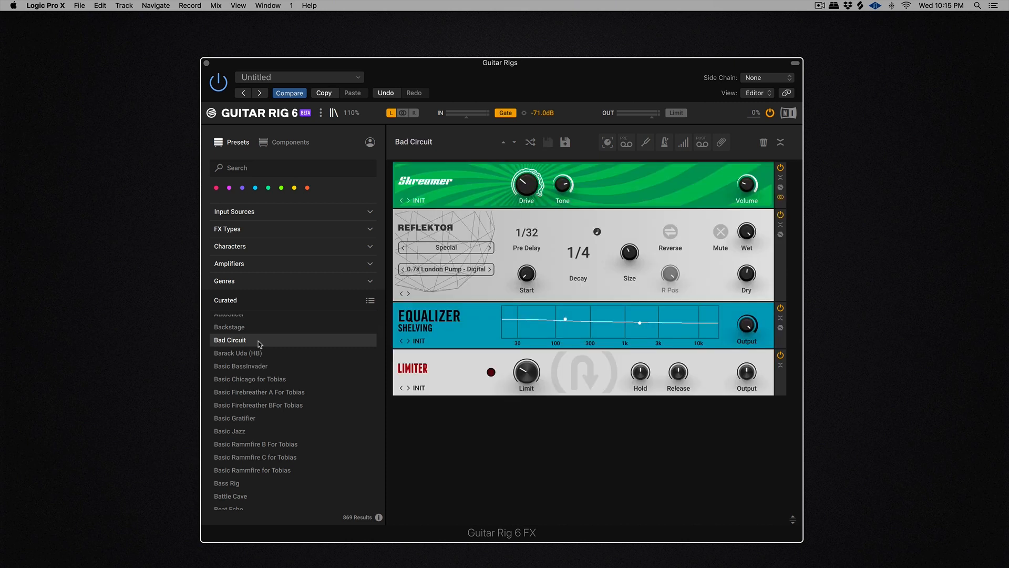
pyautogui.moveTo(566, 319); pyautogui.dragTo(599, 309)
# Step: Load the Big Flange preset, followed by the Black Magic Lead preset
pyautogui.scroll(-4, 261, 460)
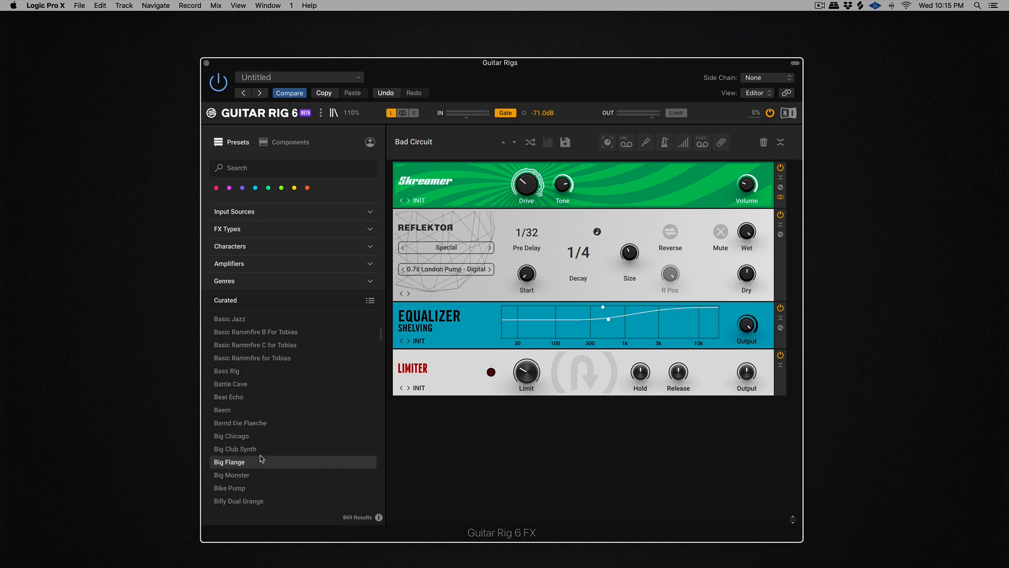
pyautogui.click(262, 461)
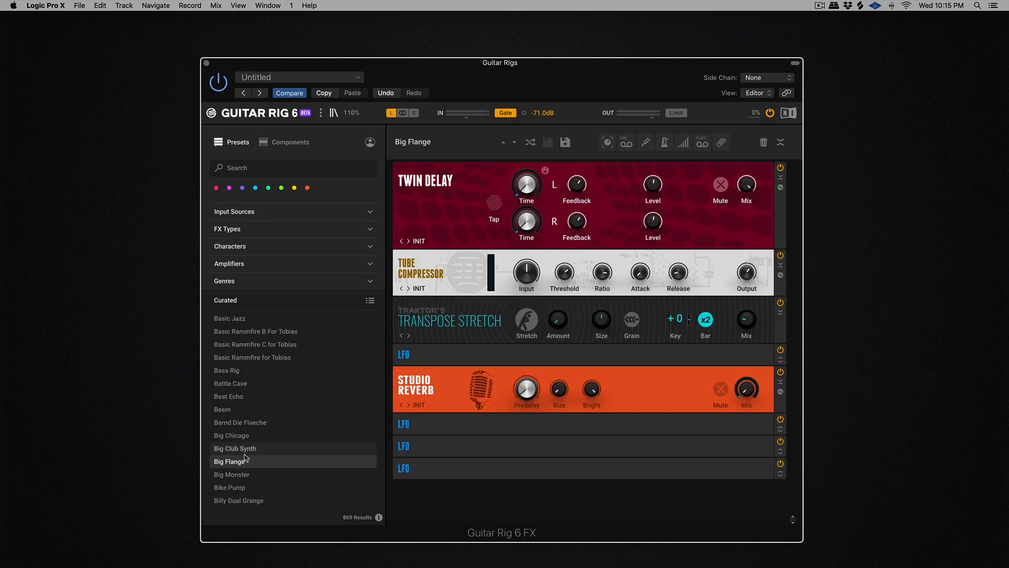
pyautogui.scroll(-3, 246, 466)
pyautogui.scroll(-3, 246, 465)
pyautogui.click(248, 468)
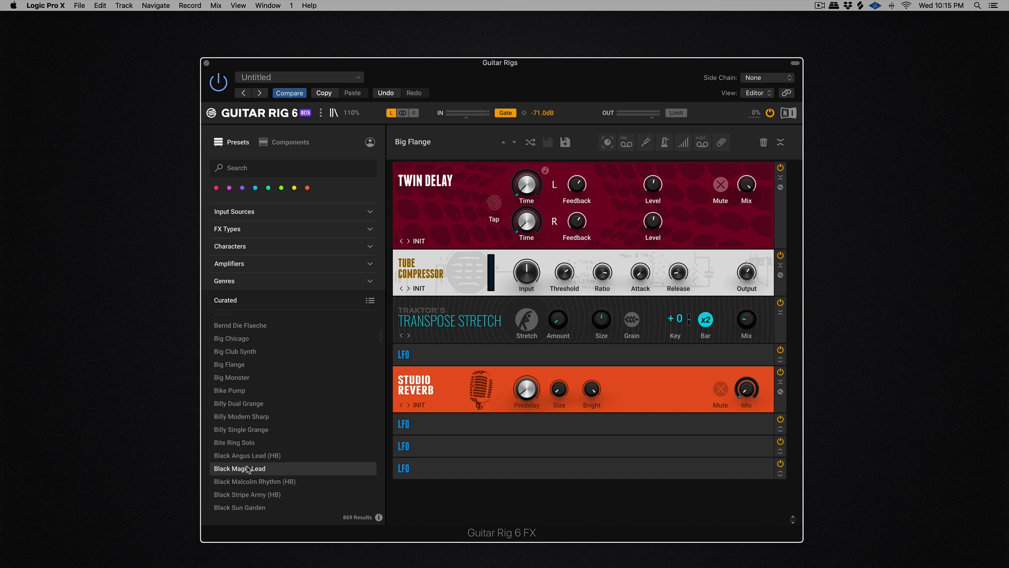
# Step: In Control Room Pro, change the first cabinet's microphone, try another position on its cone and raise its Room fader
pyautogui.scroll(-3, 539, 467)
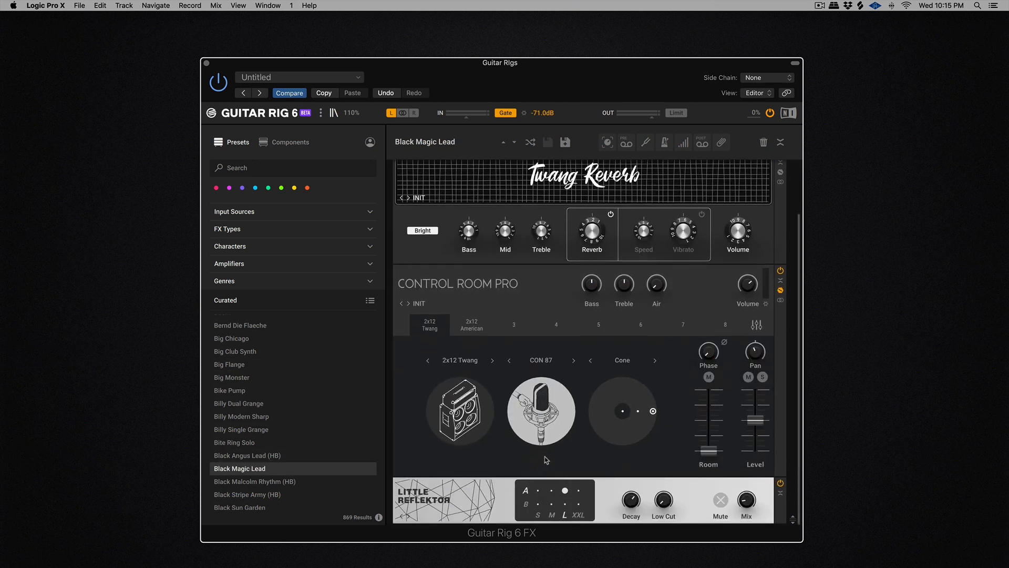
pyautogui.click(574, 360)
pyautogui.click(573, 361)
pyautogui.click(574, 361)
pyautogui.click(638, 411)
pyautogui.click(653, 411)
pyautogui.moveTo(708, 451); pyautogui.dragTo(708, 418)
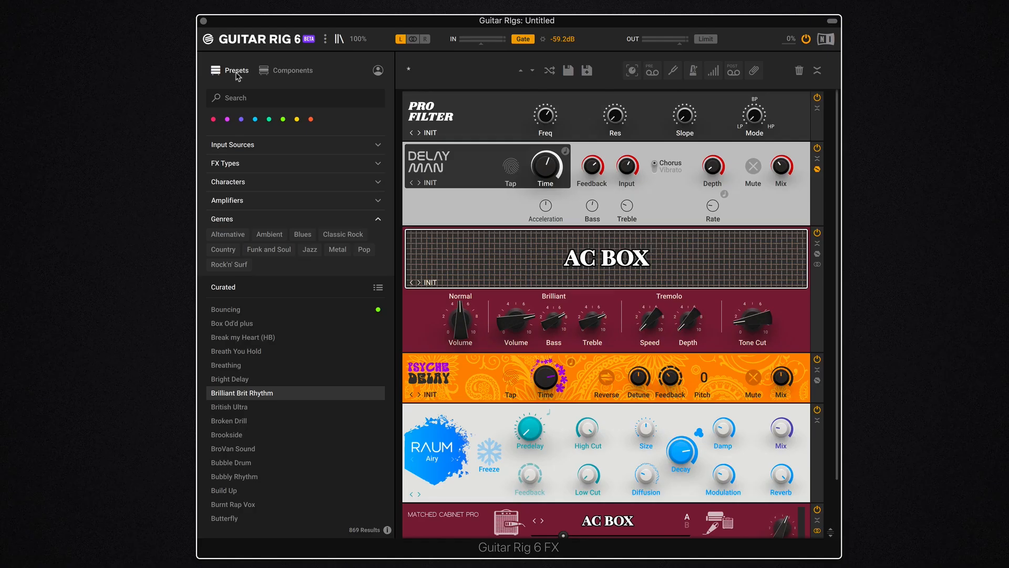
# Step: Search the presets for Bass and clear the search
pyautogui.click(288, 71)
pyautogui.click(235, 72)
pyautogui.click(244, 99)
pyautogui.write('Bass')
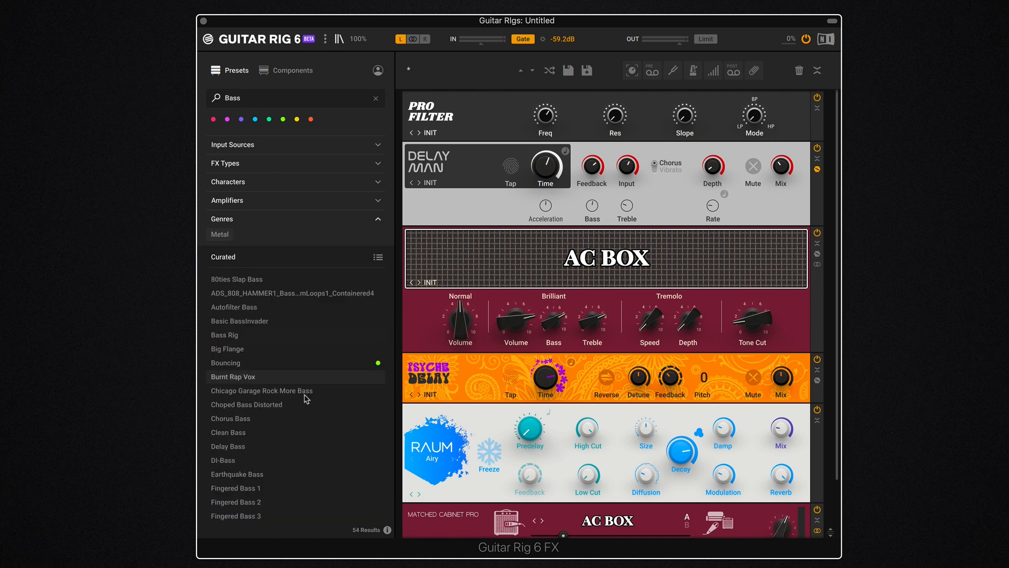
pyautogui.click(376, 98)
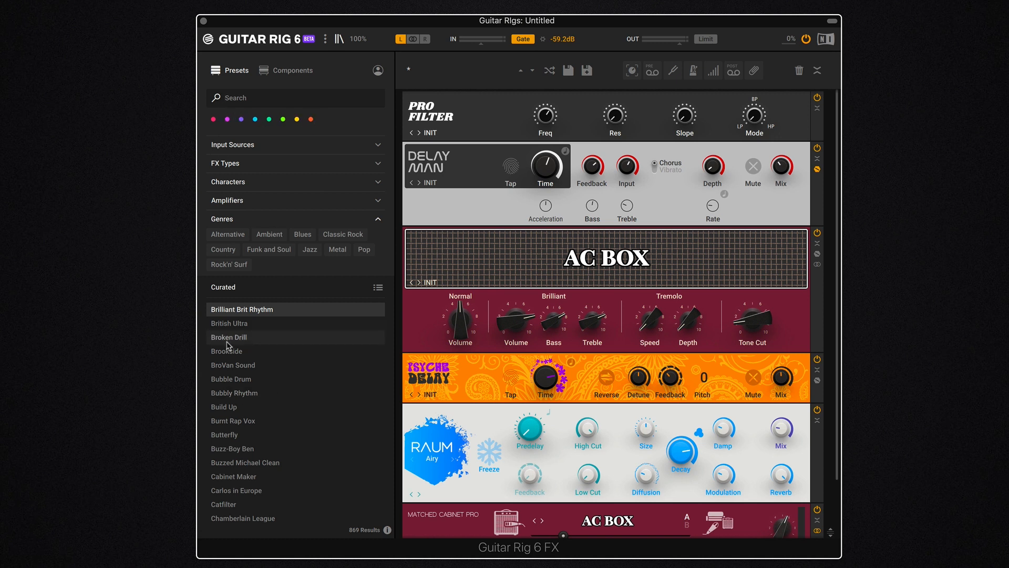
# Step: Try the orange colour filter on the presets and look through the Input Sources, FX Types, Characters, Amplifiers and Genres filters
pyautogui.click(310, 119)
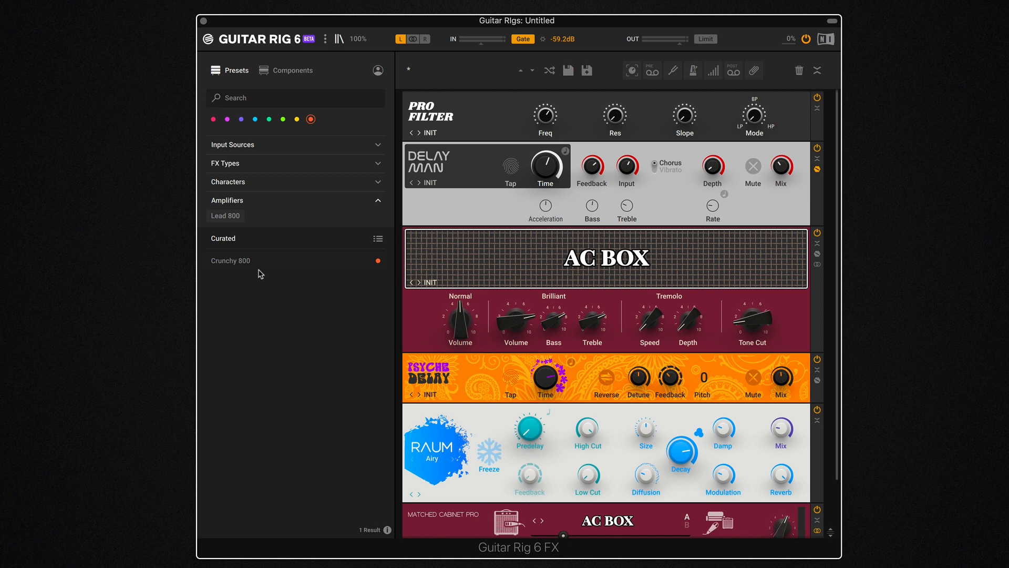
pyautogui.click(311, 120)
pyautogui.click(290, 145)
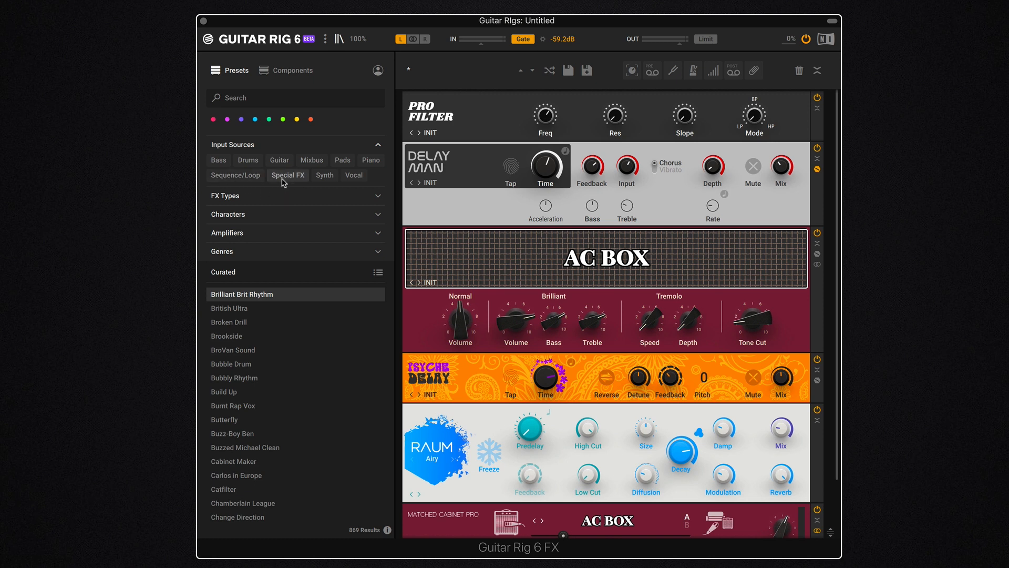
pyautogui.click(282, 195)
pyautogui.click(284, 230)
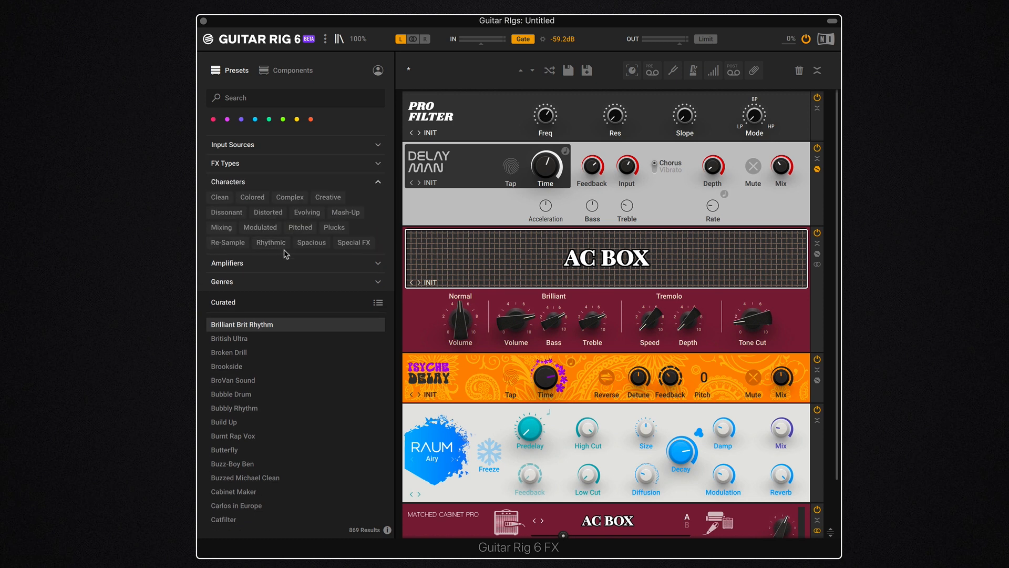
pyautogui.click(292, 263)
pyautogui.click(304, 294)
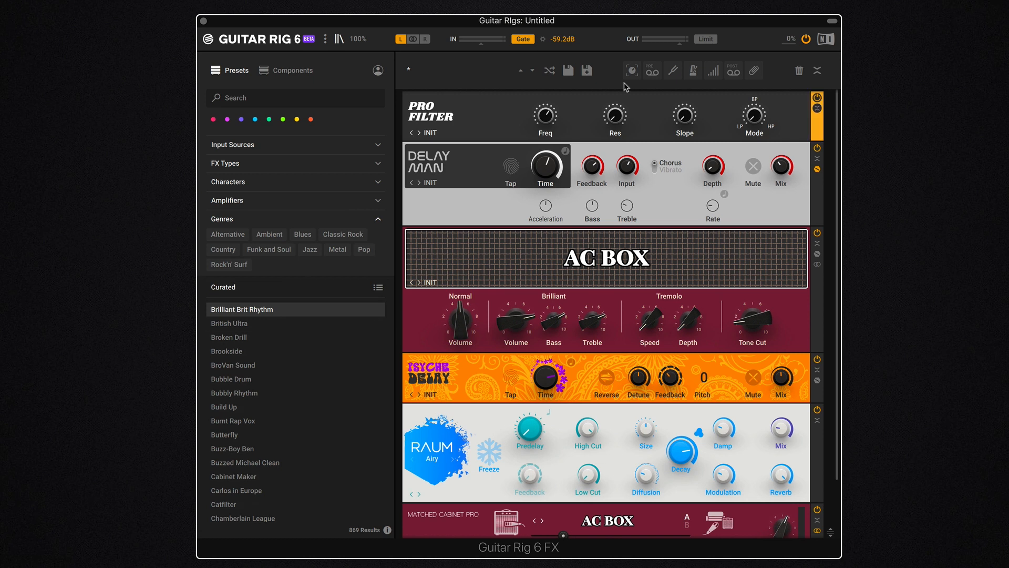
pyautogui.scroll(-2, 614, 178)
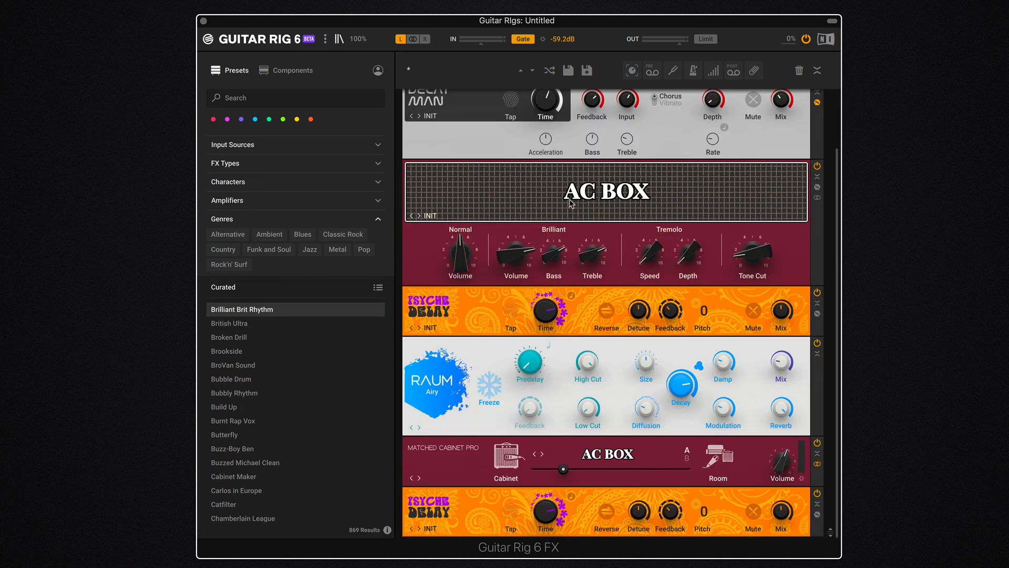
pyautogui.scroll(2, 571, 203)
pyautogui.scroll(2, 266, 395)
pyautogui.scroll(-5, 267, 395)
# Step: Add the Chicago amplifier to the empty rack
pyautogui.click(266, 391)
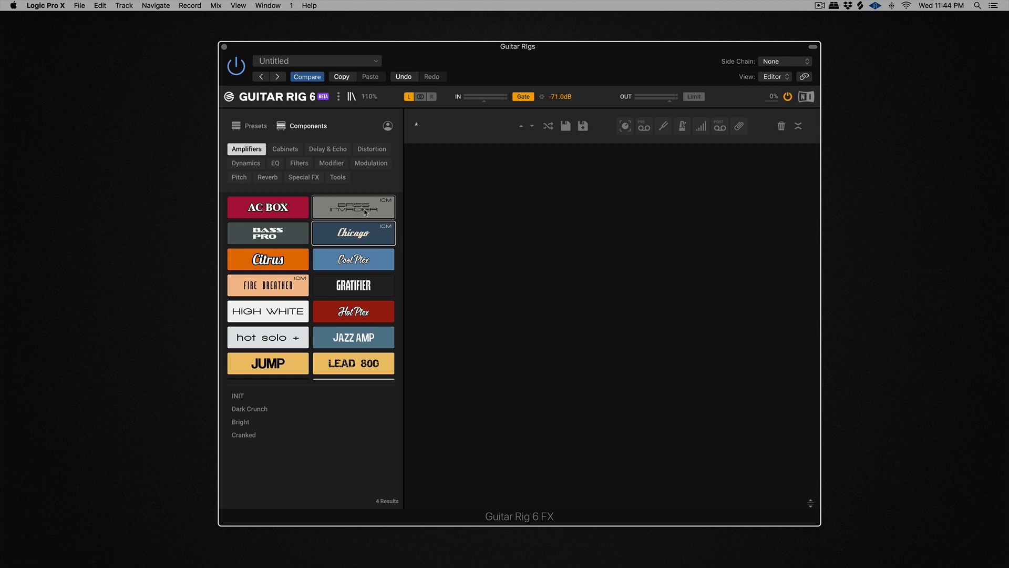
pyautogui.moveTo(352, 233); pyautogui.dragTo(552, 218)
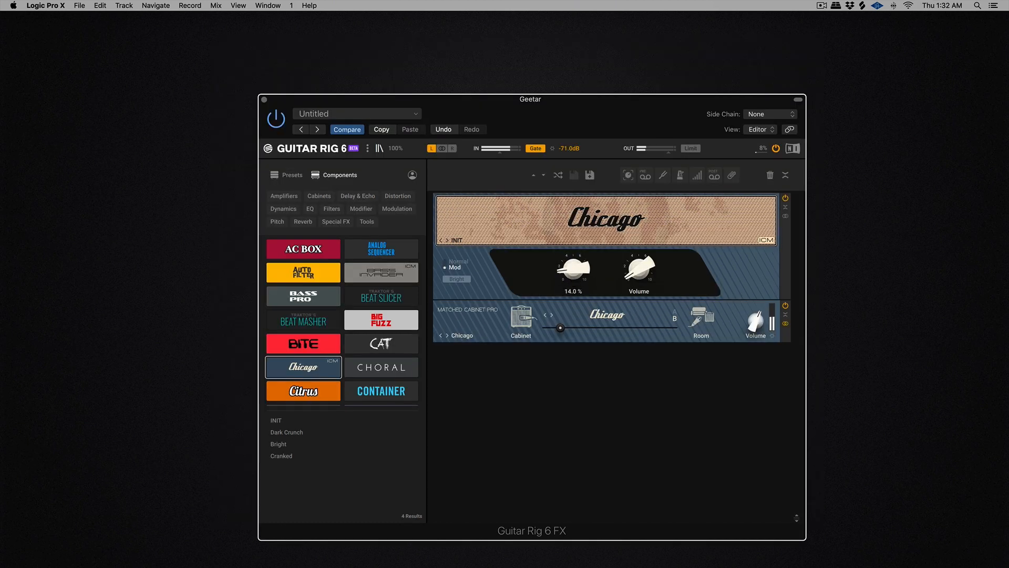
# Step: Set the Chicago amplifier's tone to 69.5 %, readjust its volume and shift its cabinet's A/B slider toward B
pyautogui.moveTo(574, 270); pyautogui.dragTo(574, 218)
pyautogui.moveTo(634, 268); pyautogui.dragTo(634, 256)
pyautogui.moveTo(577, 272); pyautogui.dragTo(577, 276)
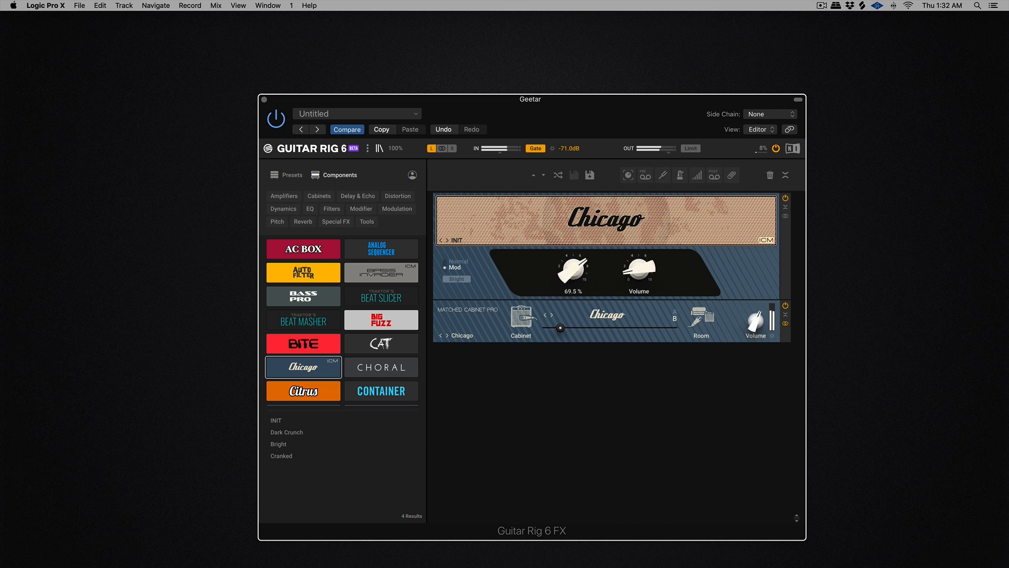
pyautogui.moveTo(669, 152); pyautogui.dragTo(668, 151)
pyautogui.moveTo(630, 276); pyautogui.dragTo(587, 264)
pyautogui.moveTo(561, 327); pyautogui.dragTo(600, 328)
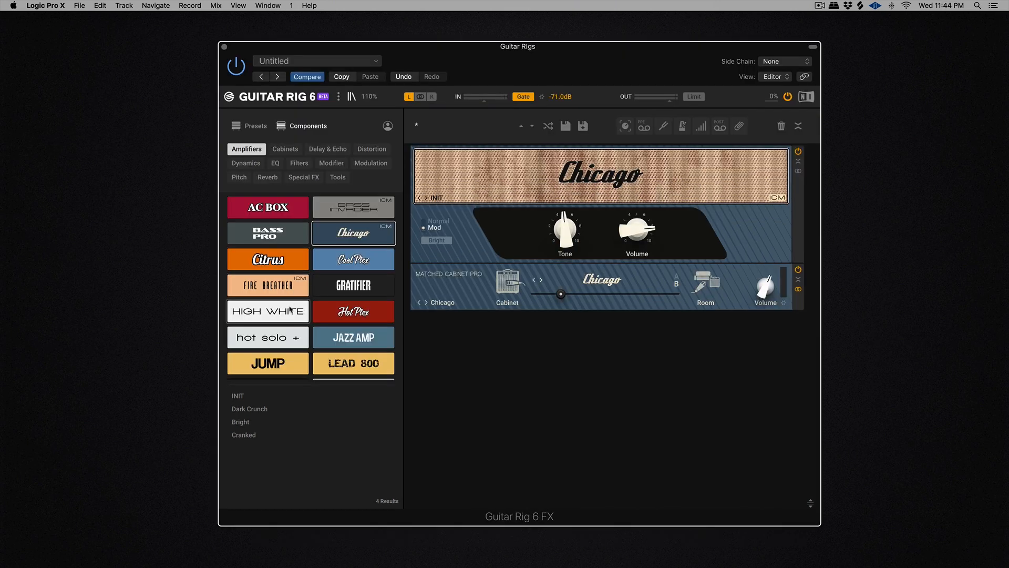
# Step: Add the Fire Breather amplifier to the rack below the Chicago's matched cabinet
pyautogui.moveTo(268, 285); pyautogui.dragTo(569, 391)
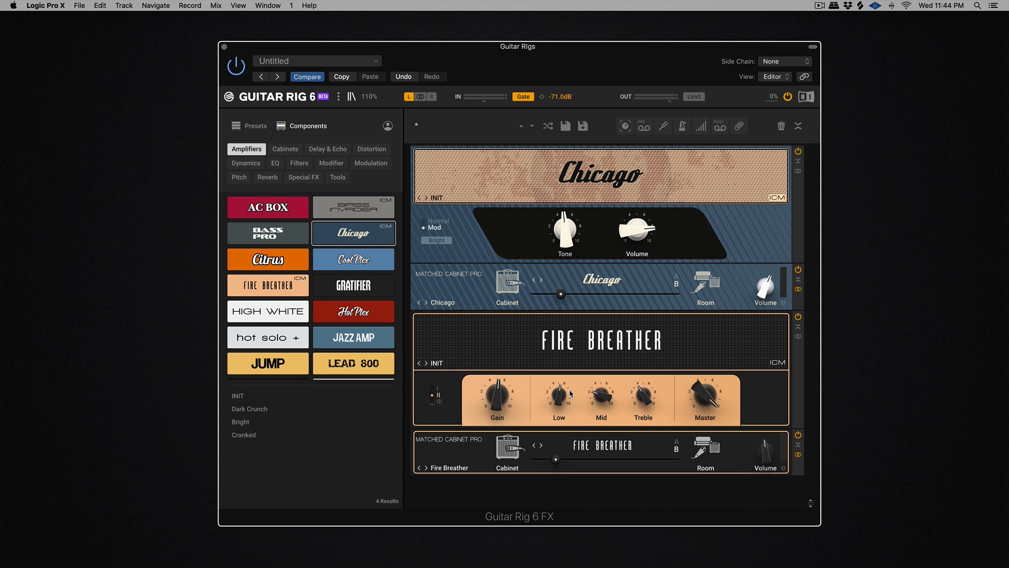
pyautogui.moveTo(550, 258); pyautogui.dragTo(550, 254)
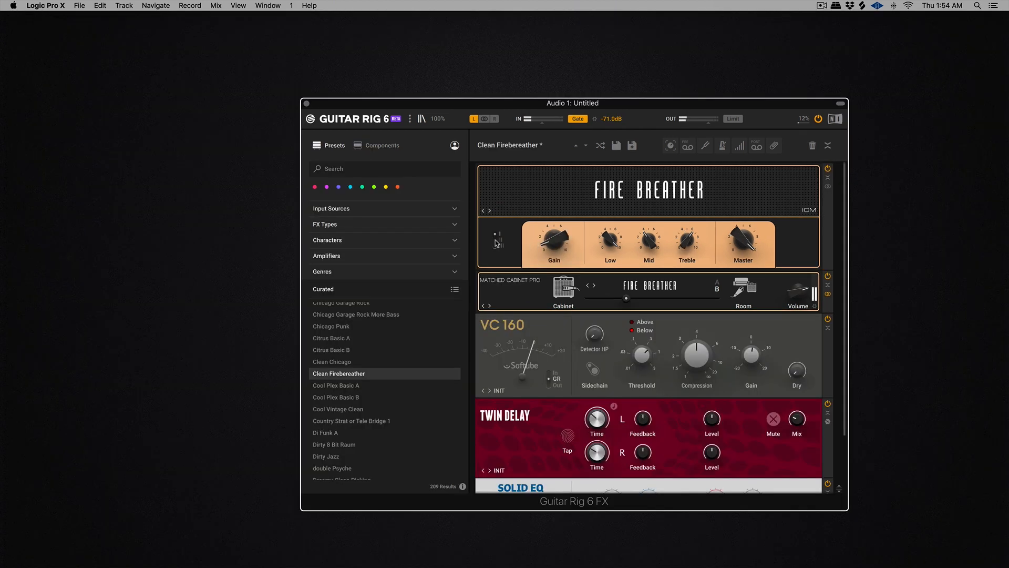
# Step: Switch the Fire Breather amplifier between its channels in the Clean Firebereather preset
pyautogui.click(497, 238)
pyautogui.moveTo(687, 241)
pyautogui.click(495, 236)
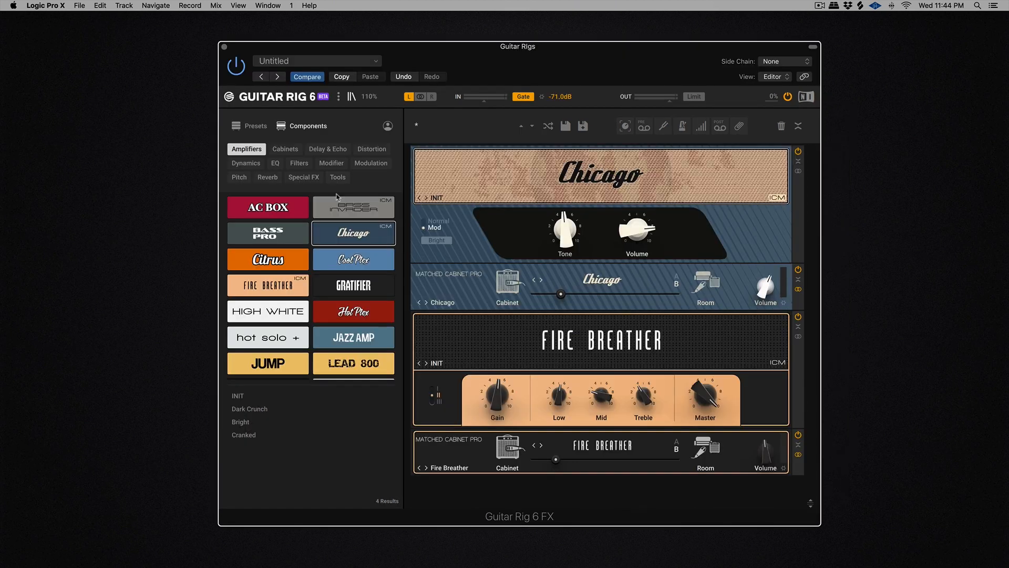
# Step: Add the Bass Invader amplifier to the rack below the Fire Breather's matched cabinet
pyautogui.moveTo(353, 208); pyautogui.dragTo(546, 430)
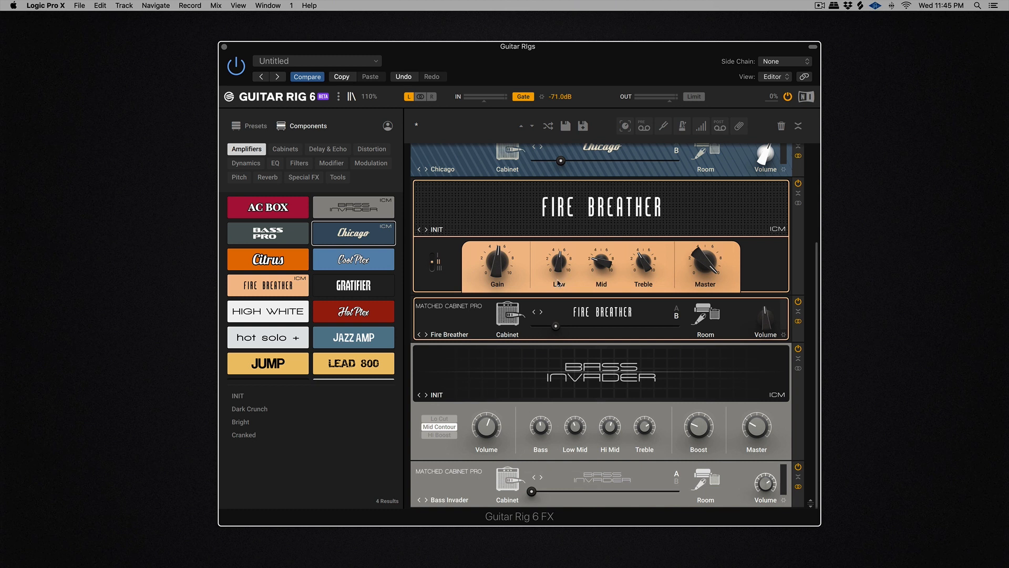
pyautogui.scroll(5, 559, 284)
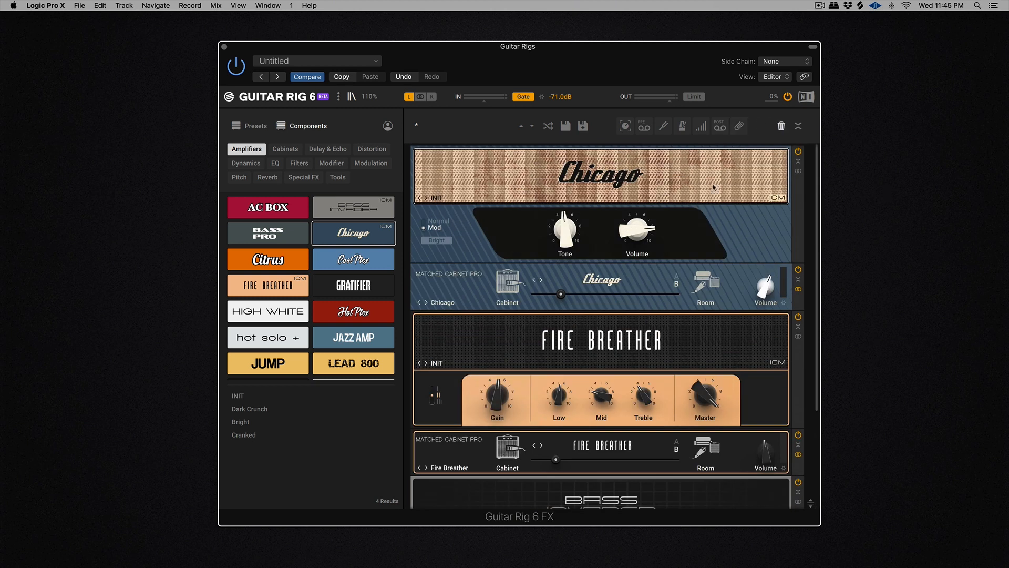
# Step: Clear the whole rack and add the AC Box amplifier
pyautogui.click(781, 126)
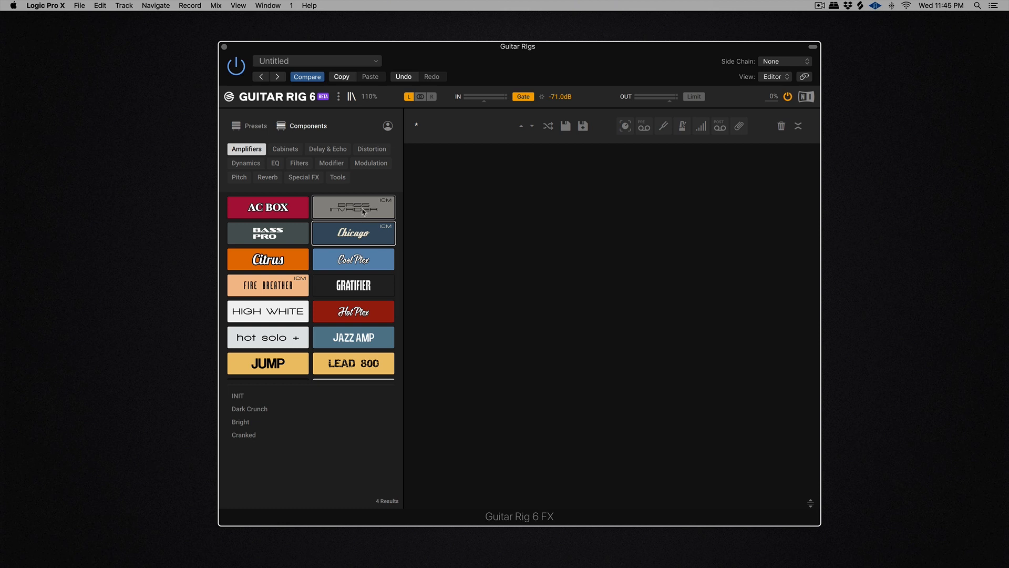
pyautogui.scroll(-4, 277, 289)
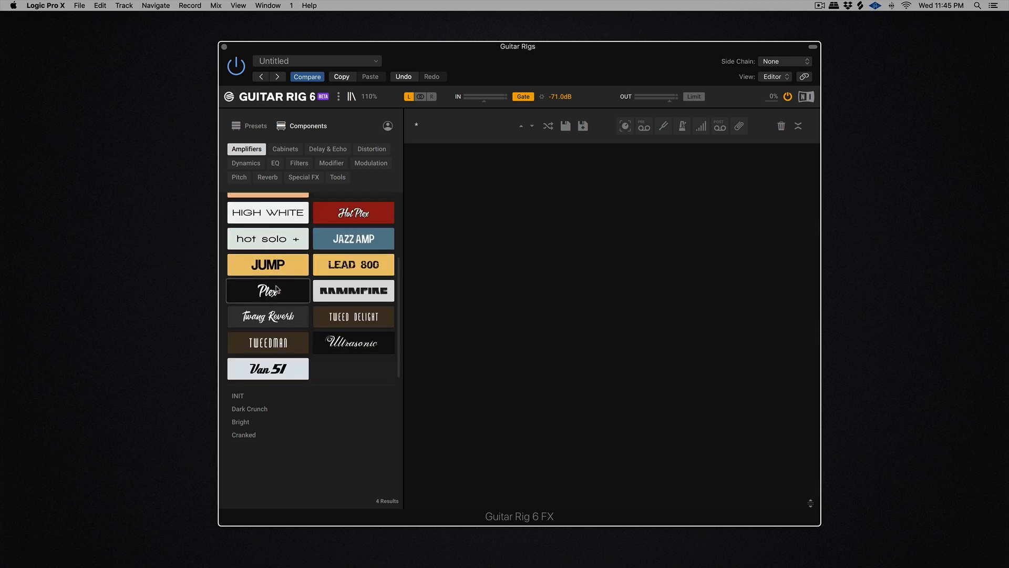
pyautogui.scroll(4, 277, 289)
pyautogui.moveTo(261, 206); pyautogui.dragTo(511, 220)
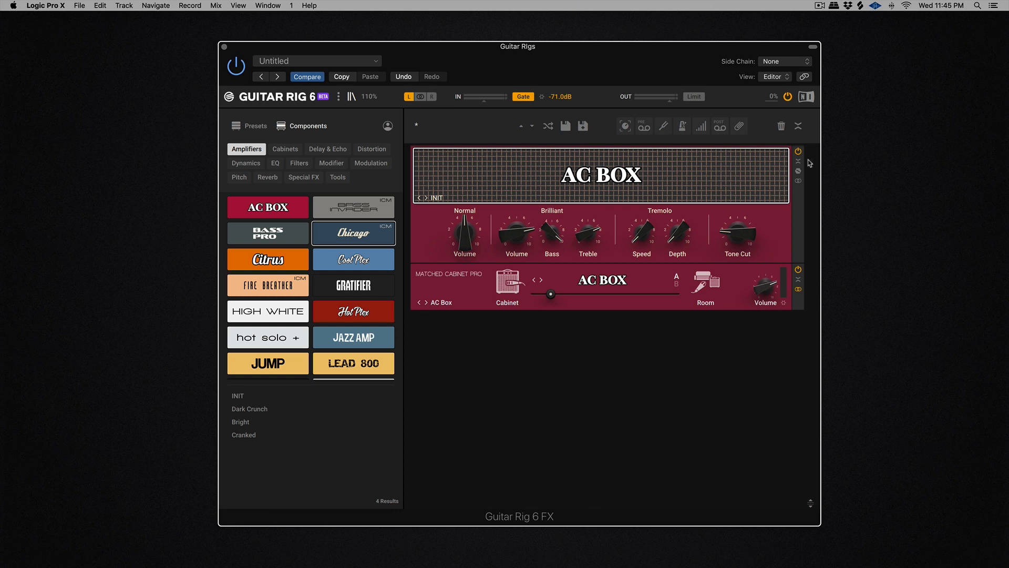
# Step: Clear the AC Box from the rack and add the Twang Reverb amplifier
pyautogui.click(782, 128)
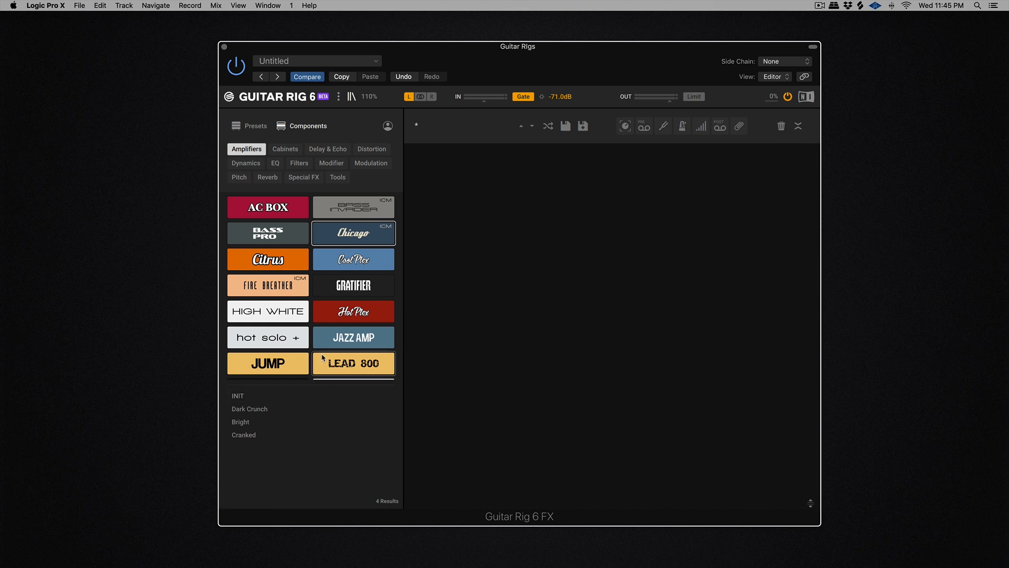
pyautogui.scroll(-4, 316, 355)
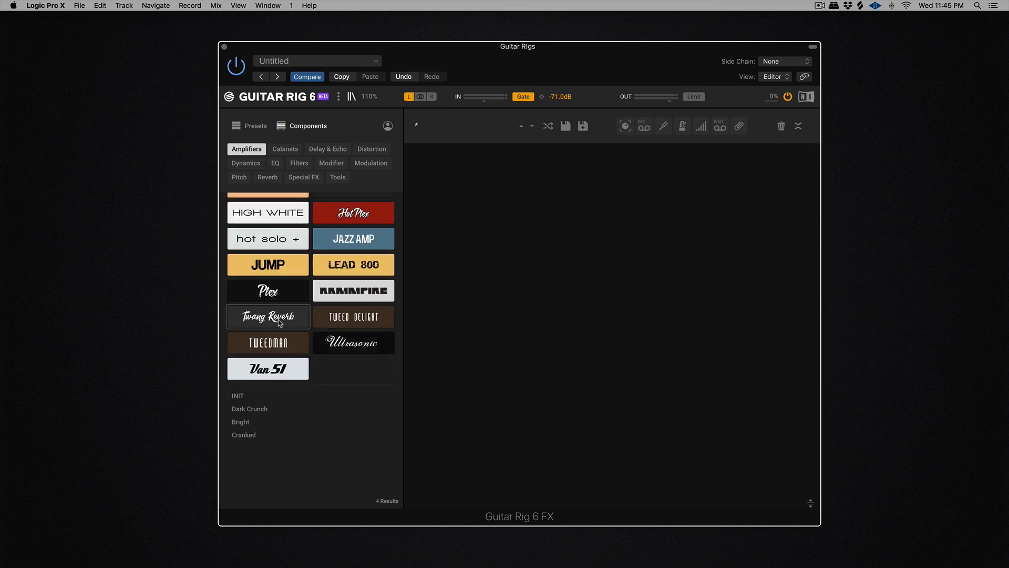
pyautogui.moveTo(279, 323); pyautogui.dragTo(608, 323)
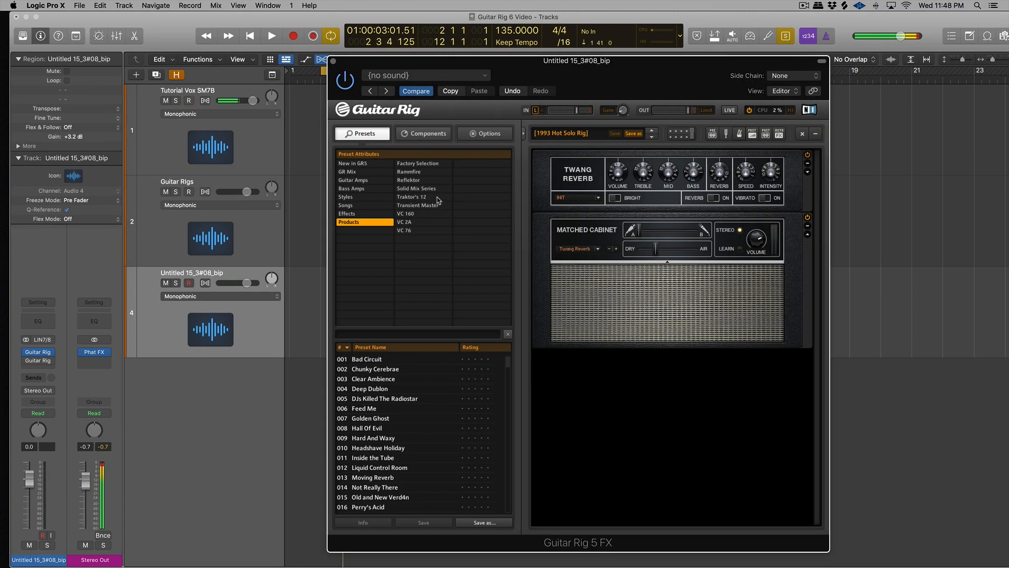
# Step: Play the guitar track through Guitar Rig 5's Twang Reverb, switch the active plug-in to Guitar Rig 6 and play it for comparison
pyautogui.press('space')
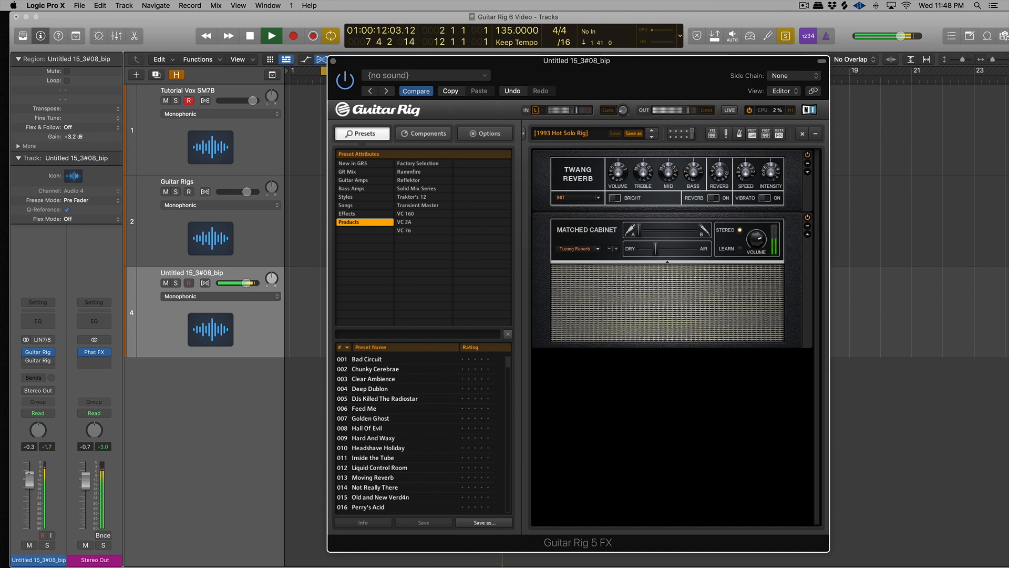
pyautogui.click(23, 422)
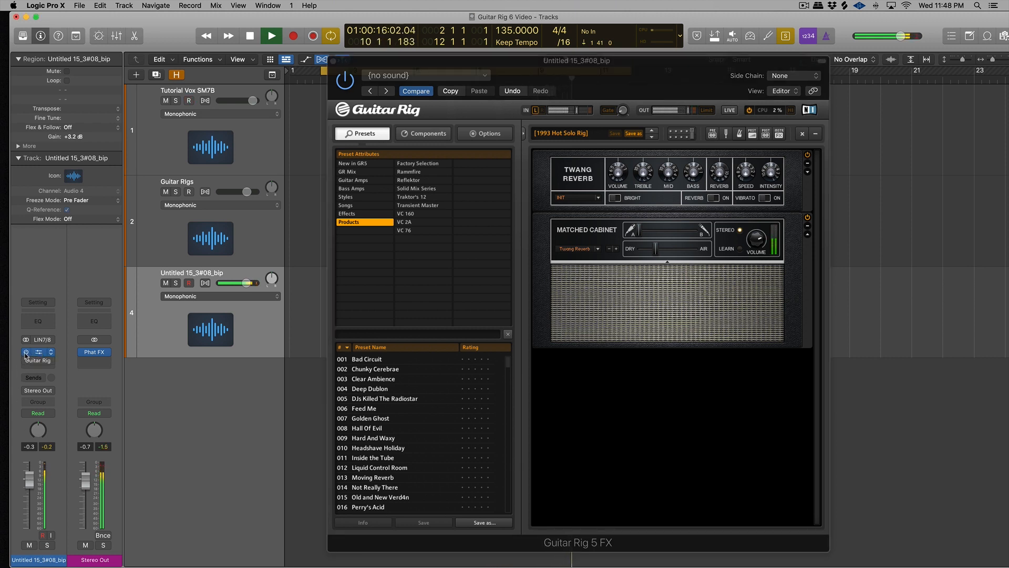
pyautogui.press('space')
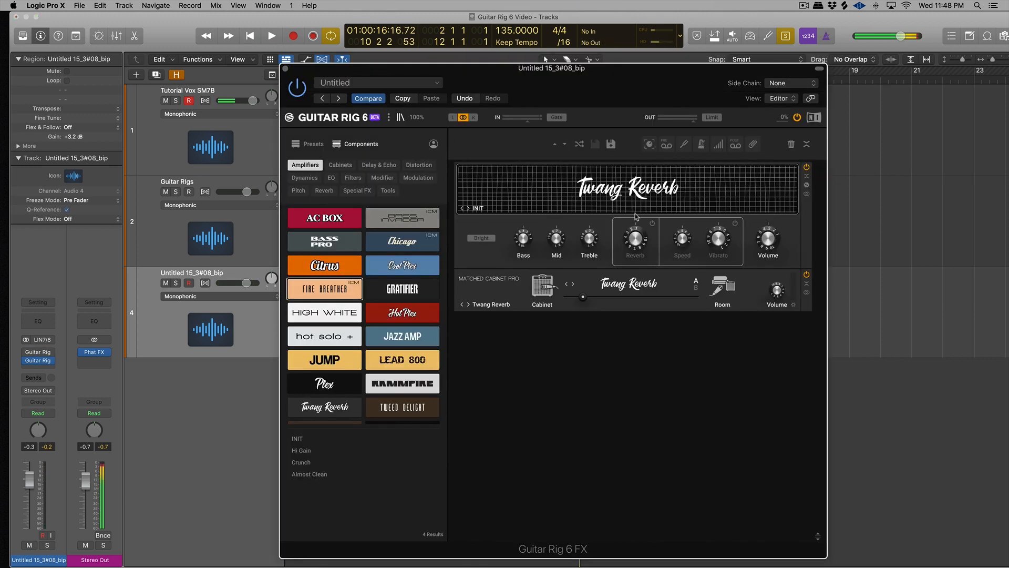
pyautogui.press('space')
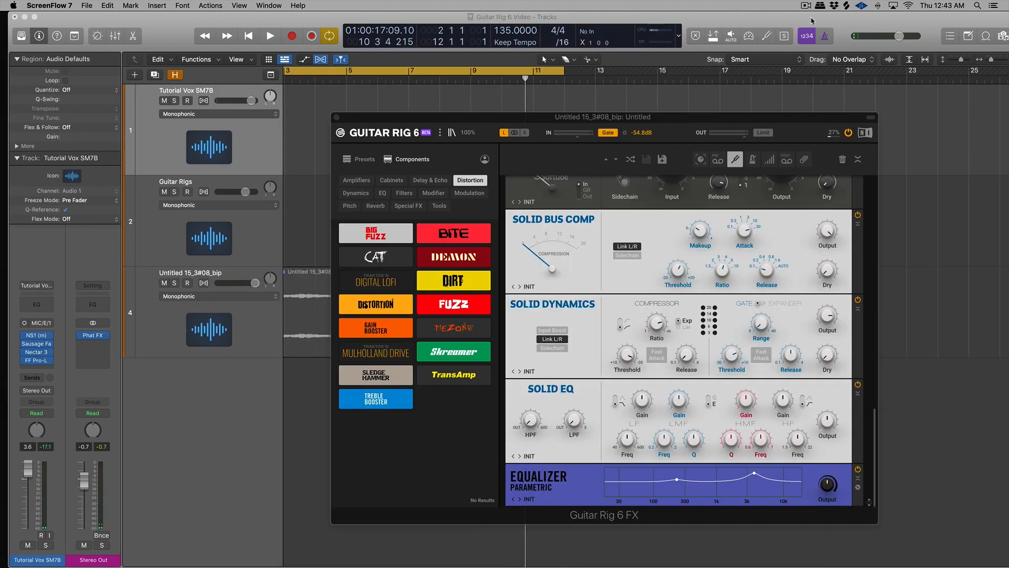
pyautogui.scroll(3, 760, 247)
pyautogui.scroll(1, 764, 273)
pyautogui.moveTo(877, 393); pyautogui.dragTo(877, 174)
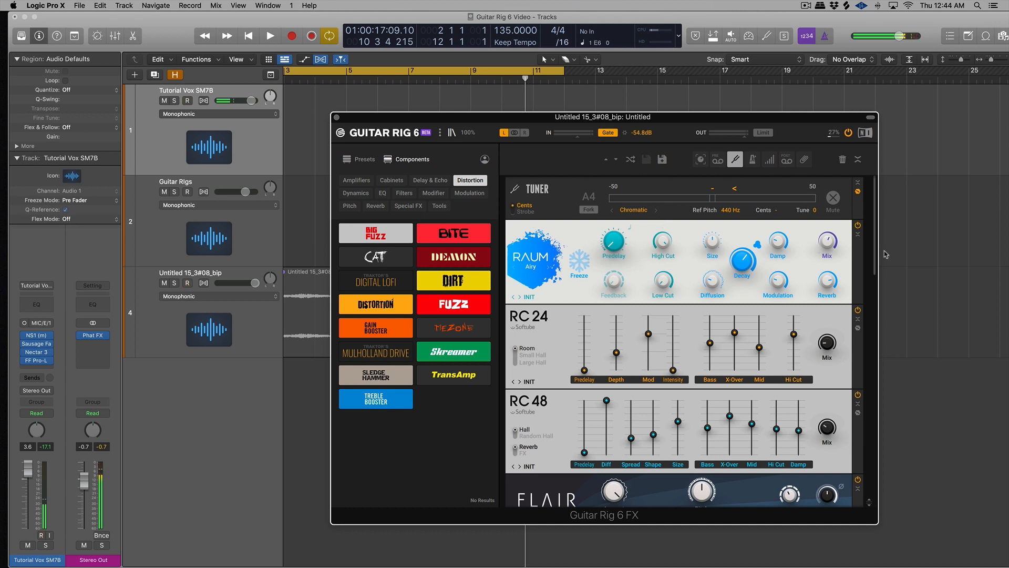
# Step: Review the effects loaded in the rack, from Raum and the RC reverbs through Flair, Bite, Dirt and VC 76 down to the Parametric Equalizer
pyautogui.scroll(-15, 847, 412)
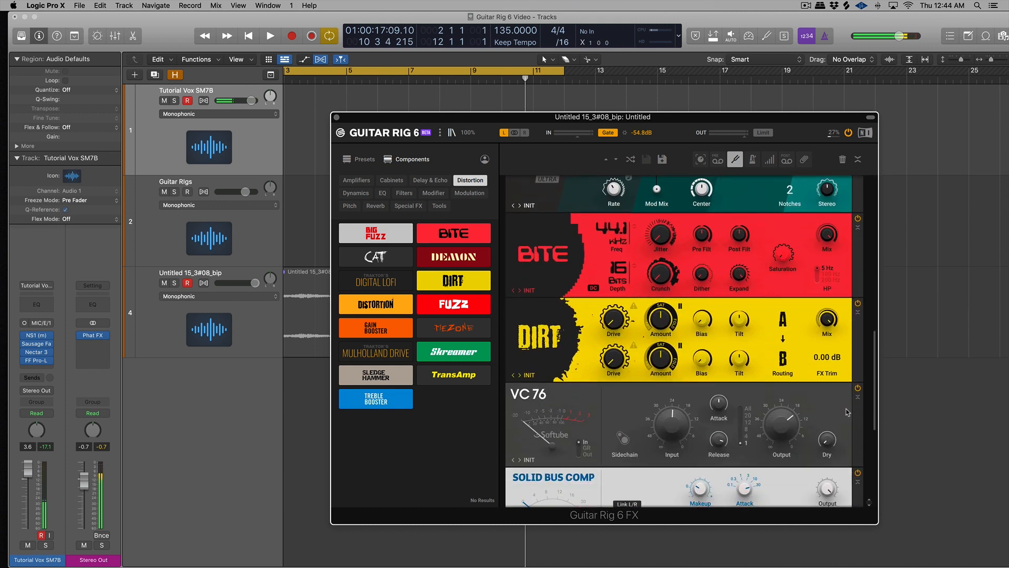
pyautogui.scroll(-3, 848, 413)
pyautogui.scroll(20, 698, 297)
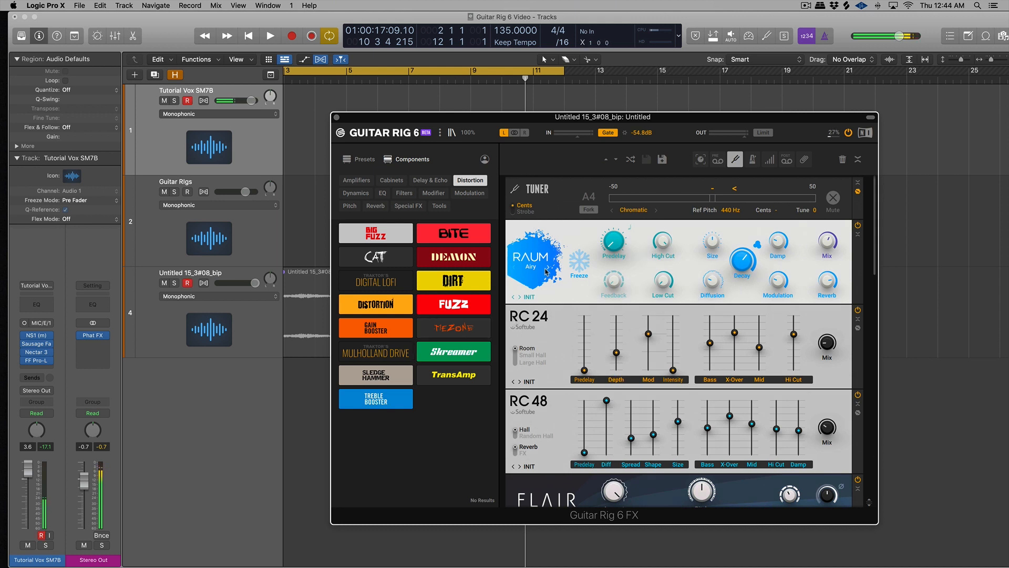
pyautogui.scroll(-1, 547, 347)
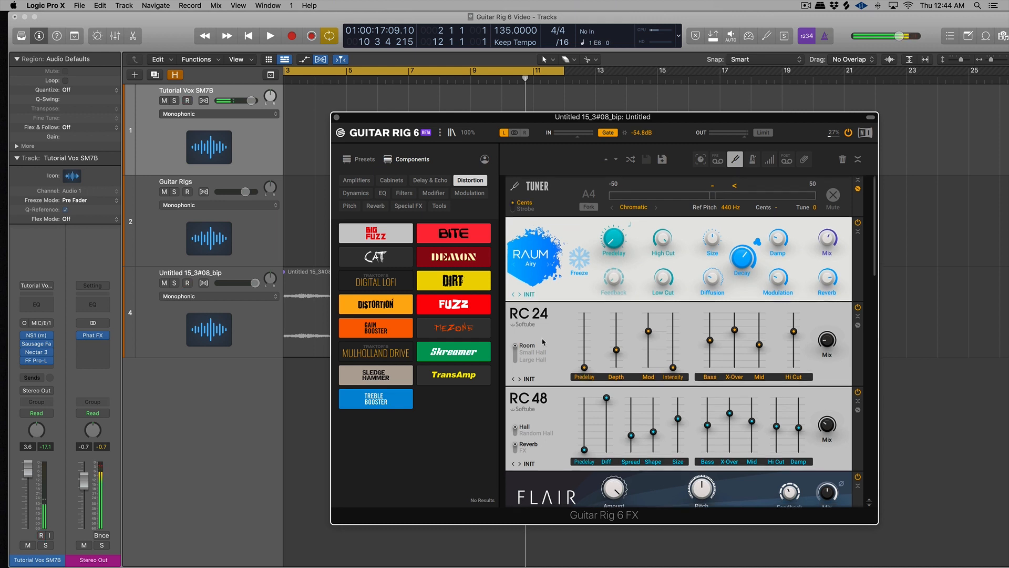
pyautogui.scroll(-1, 548, 347)
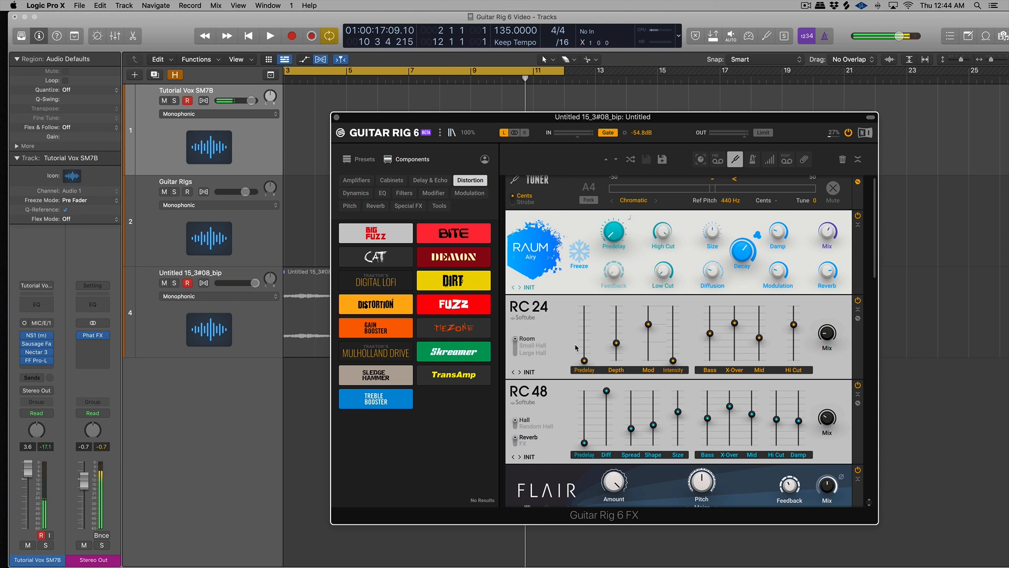
pyautogui.moveTo(876, 277); pyautogui.dragTo(873, 355)
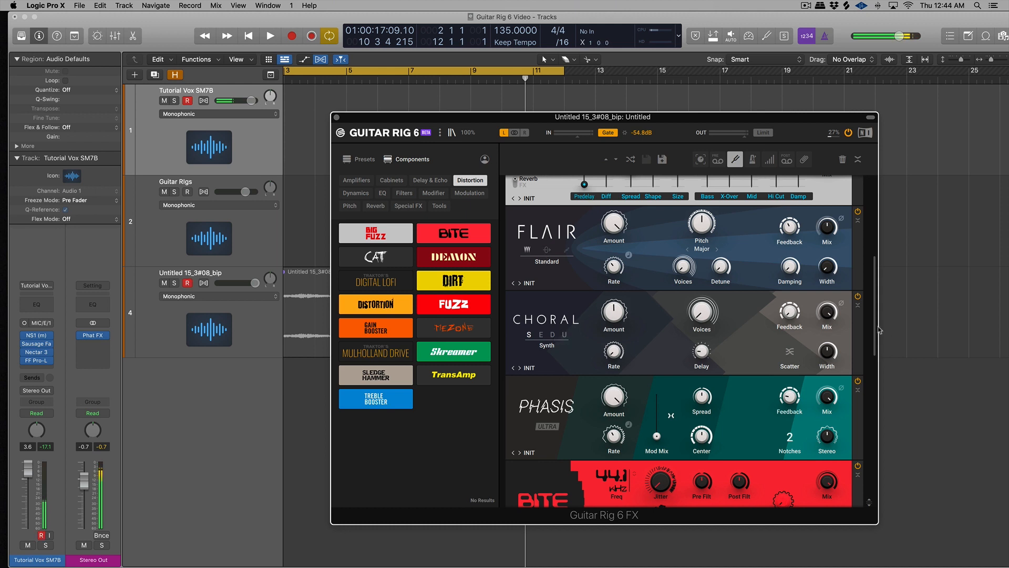
pyautogui.moveTo(875, 334); pyautogui.dragTo(870, 387)
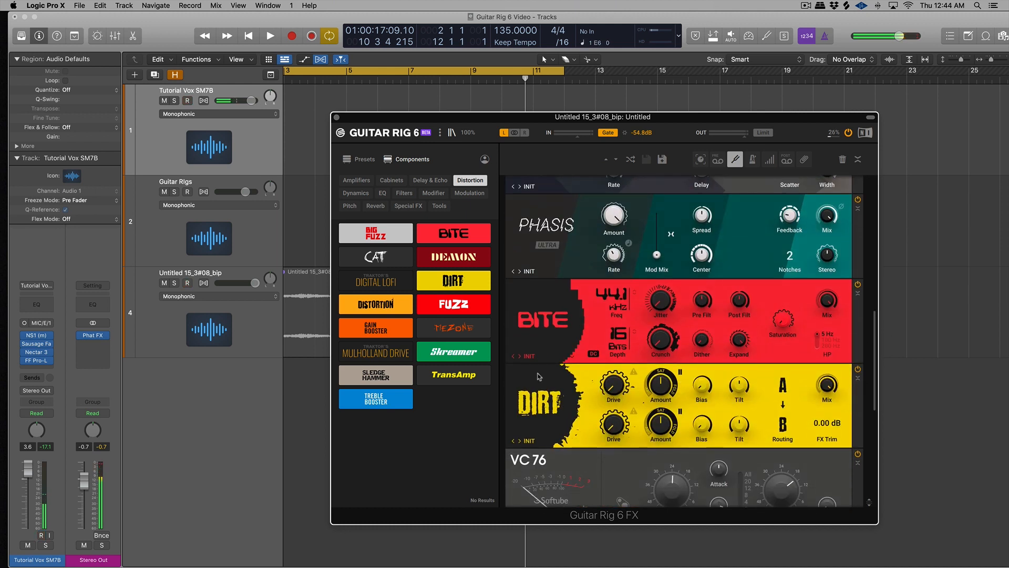
pyautogui.scroll(-8, 578, 382)
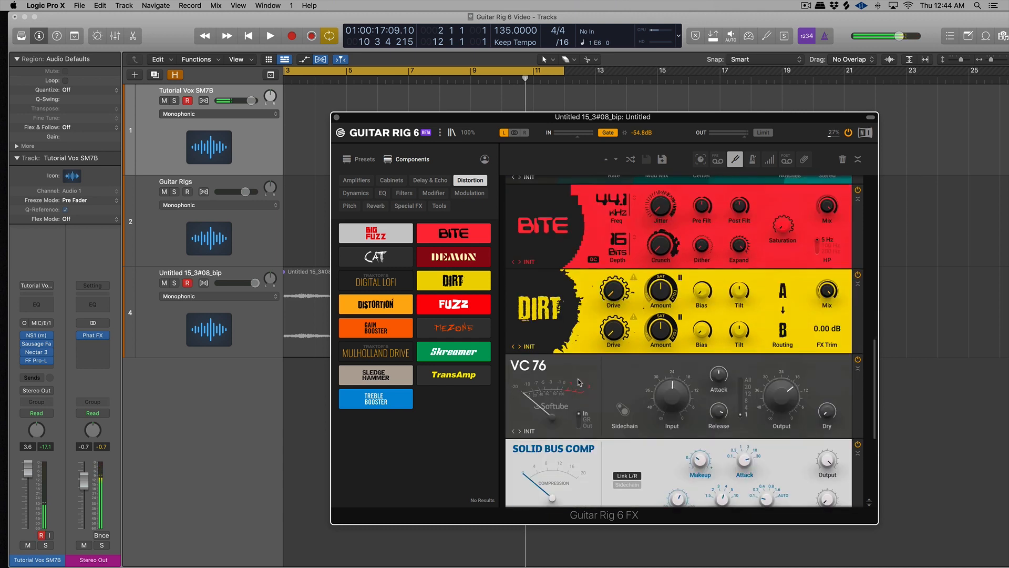
pyautogui.scroll(-3, 554, 308)
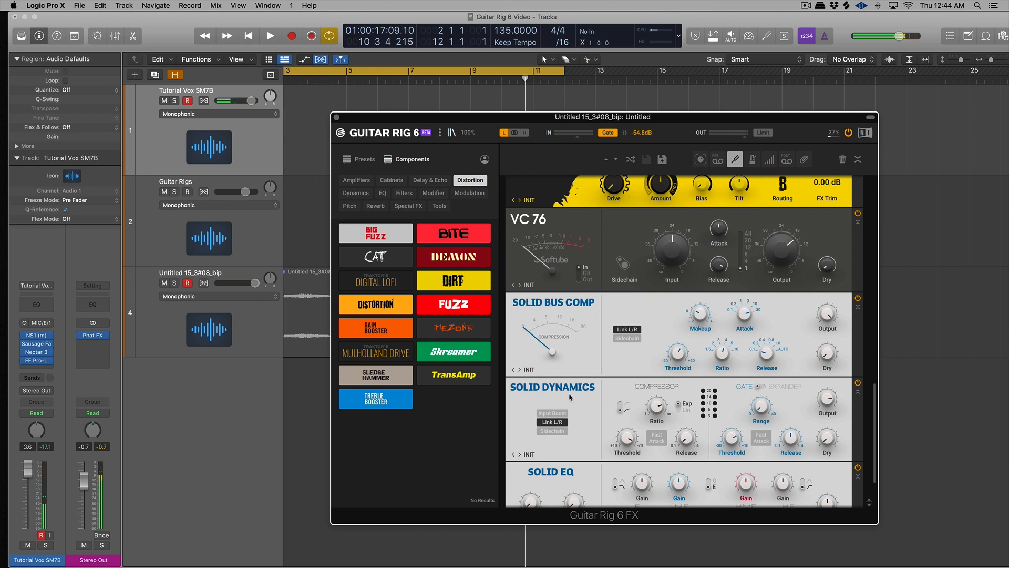
pyautogui.scroll(-5, 570, 397)
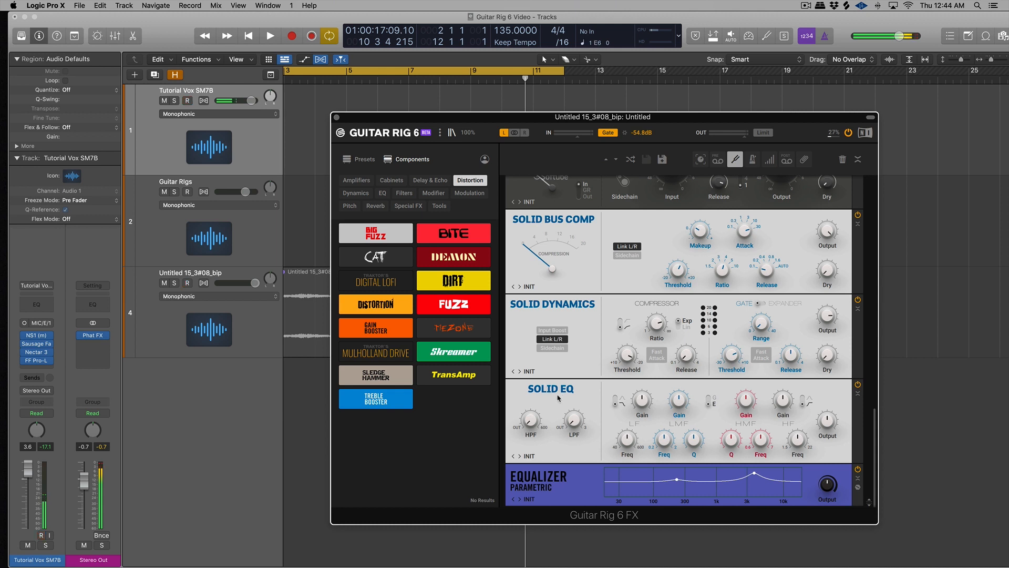
# Step: Reshape the Parametric Equalizer's curve directly in its graph, with a slight boost just above 300 Hz and a cut at about 1 kHz
pyautogui.moveTo(678, 480); pyautogui.dragTo(721, 480)
pyautogui.click(607, 473)
pyautogui.rightClick(626, 481)
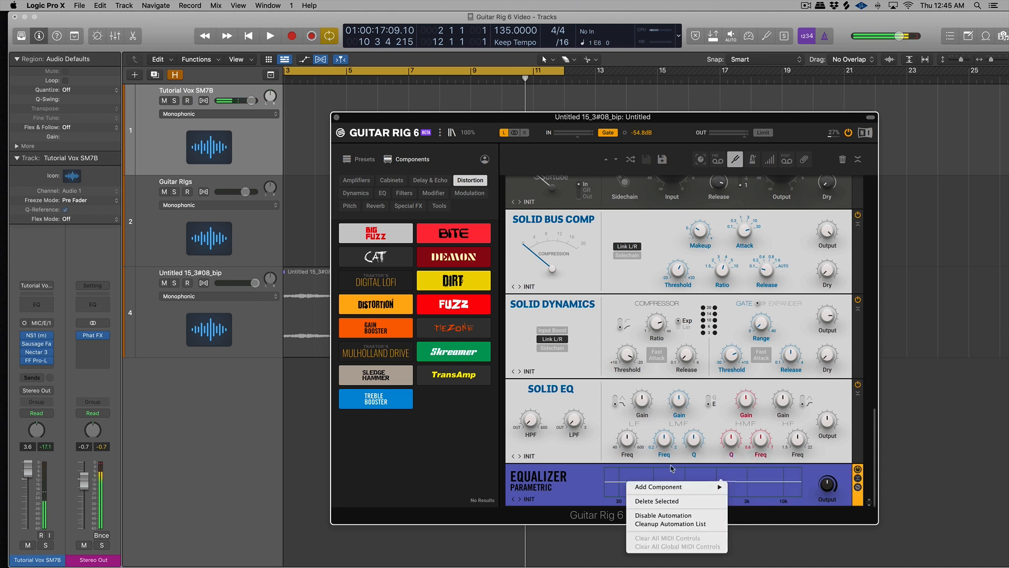
pyautogui.click(691, 473)
pyautogui.moveTo(709, 482); pyautogui.dragTo(649, 484)
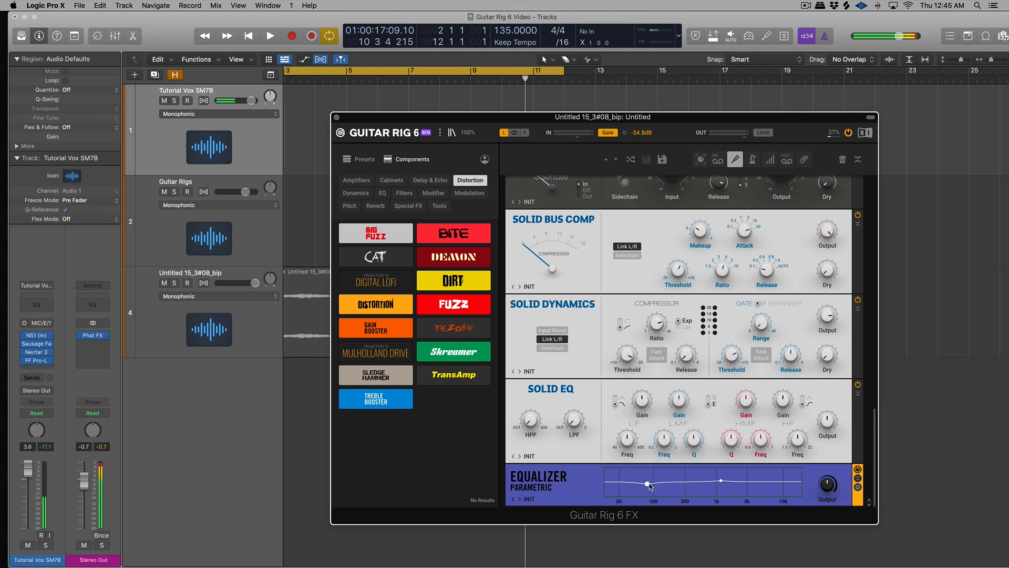
pyautogui.moveTo(721, 480); pyautogui.dragTo(778, 482)
pyautogui.moveTo(656, 488); pyautogui.dragTo(661, 488)
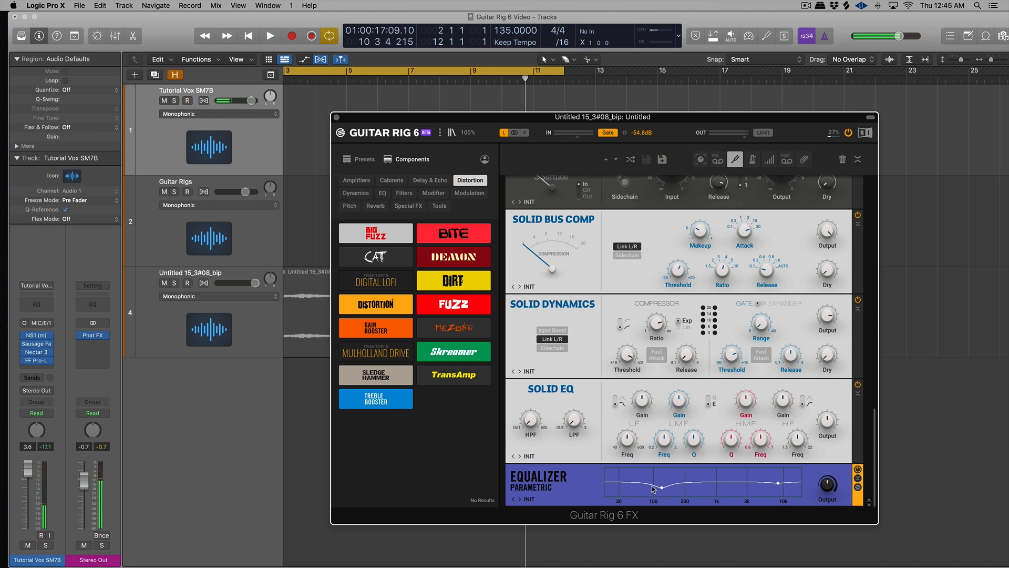
pyautogui.moveTo(662, 488); pyautogui.dragTo(681, 479)
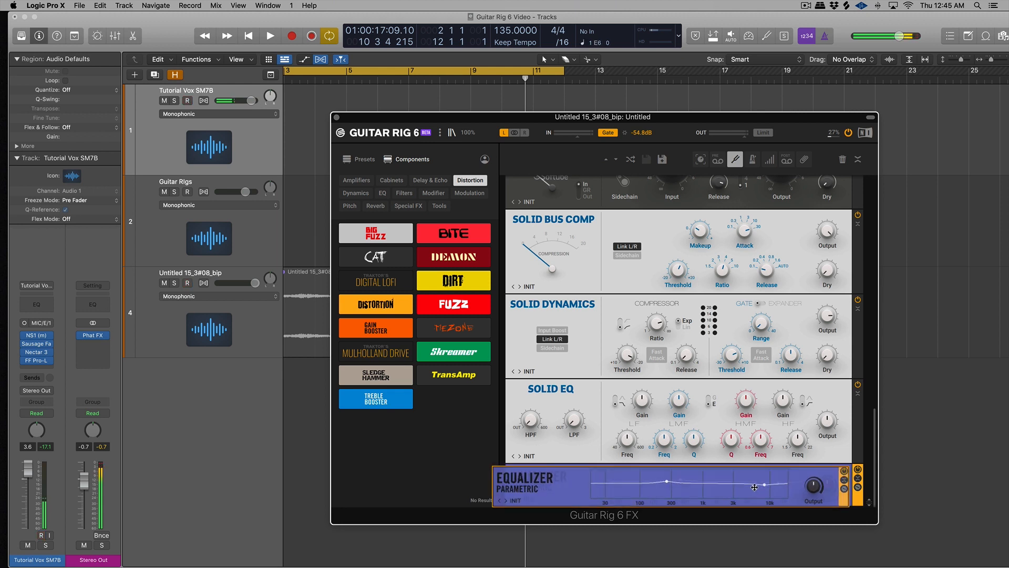
pyautogui.moveTo(776, 482); pyautogui.dragTo(690, 478)
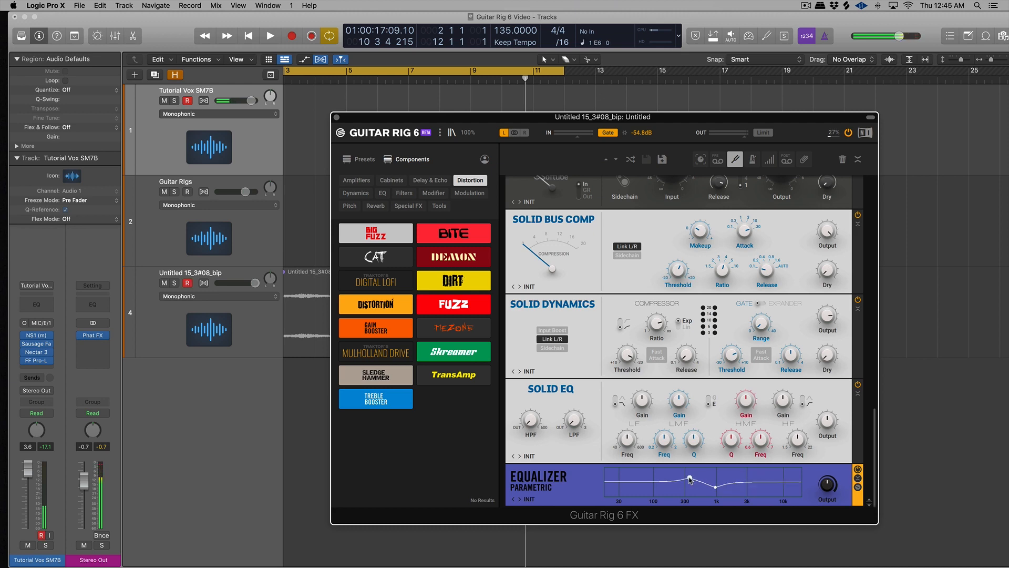